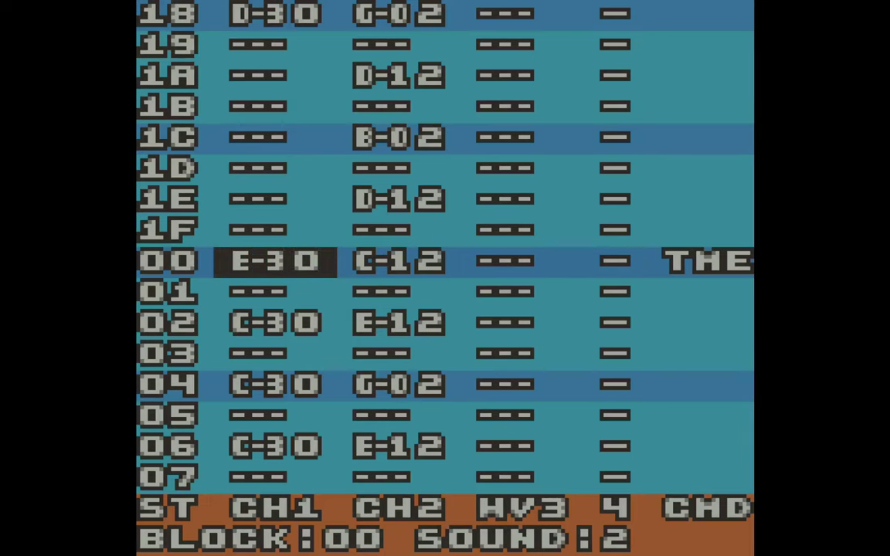
Step: Open the sound editor
{"action": "key", "text": "Return"}
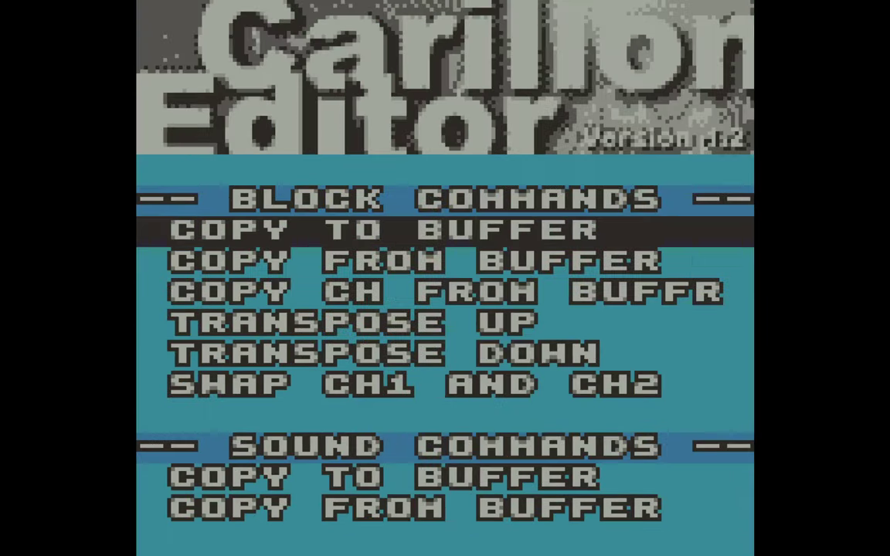
{"action": "key", "text": "Up"}
{"action": "key", "text": "Up"}
{"action": "key", "text": "Up"}
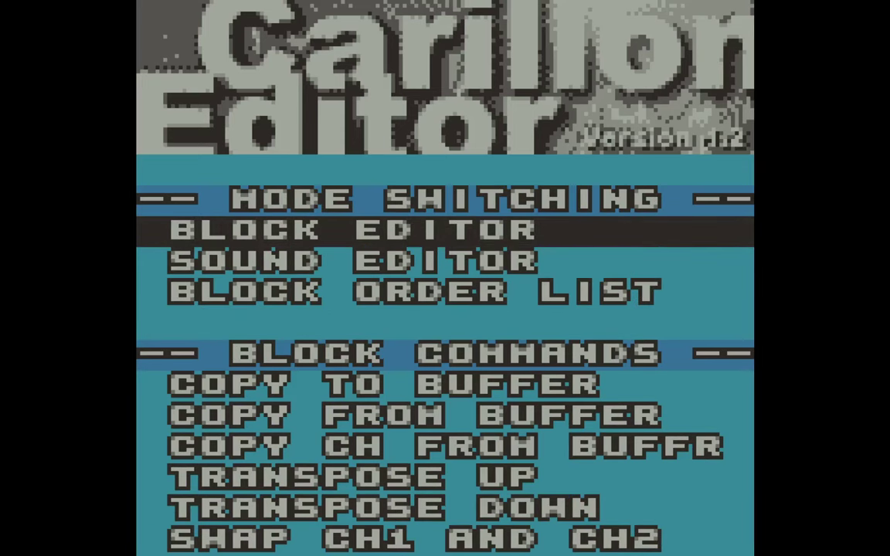
{"action": "key", "text": "Down"}
{"action": "key", "text": "Return"}
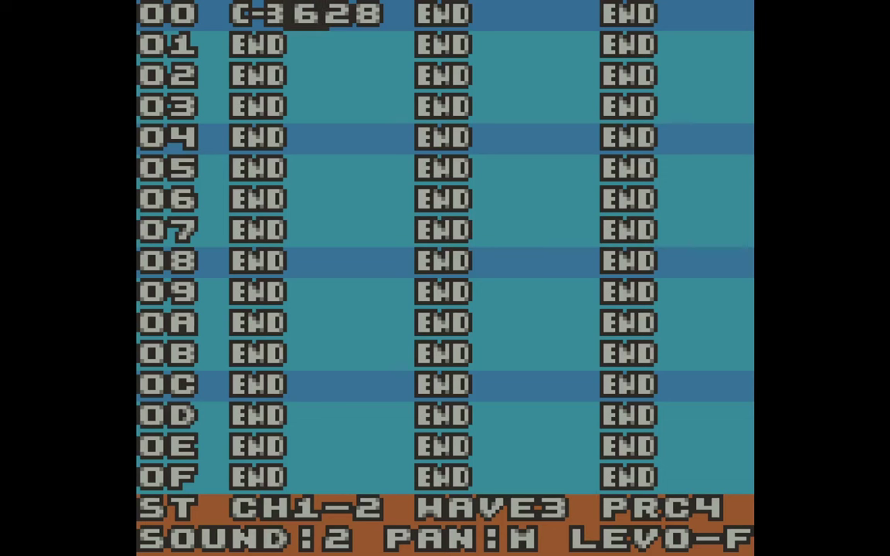
Step: Switch to sound 0 and place the edit position on the PRC4 frequency field of row 00
{"action": "key", "text": "Right"}
{"action": "key", "text": "Right"}
{"action": "key", "text": "Right"}
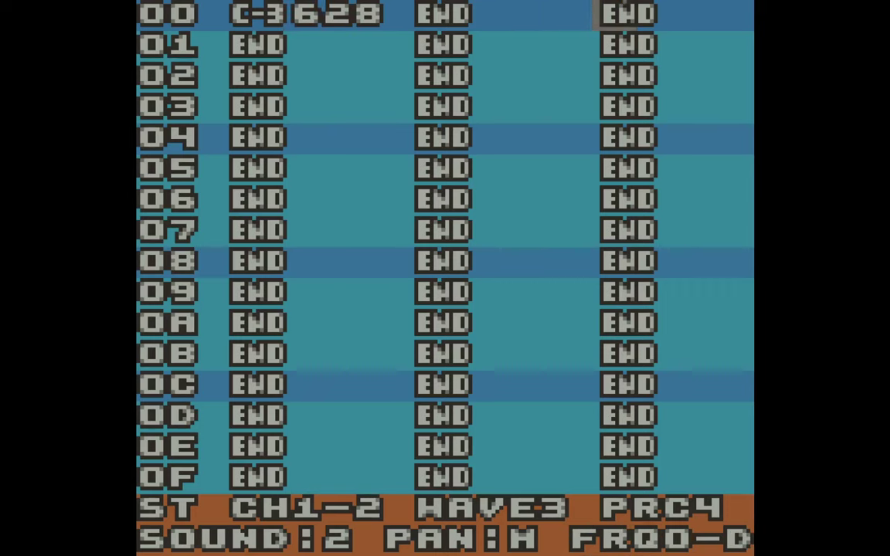
{"action": "key", "text": "x"}
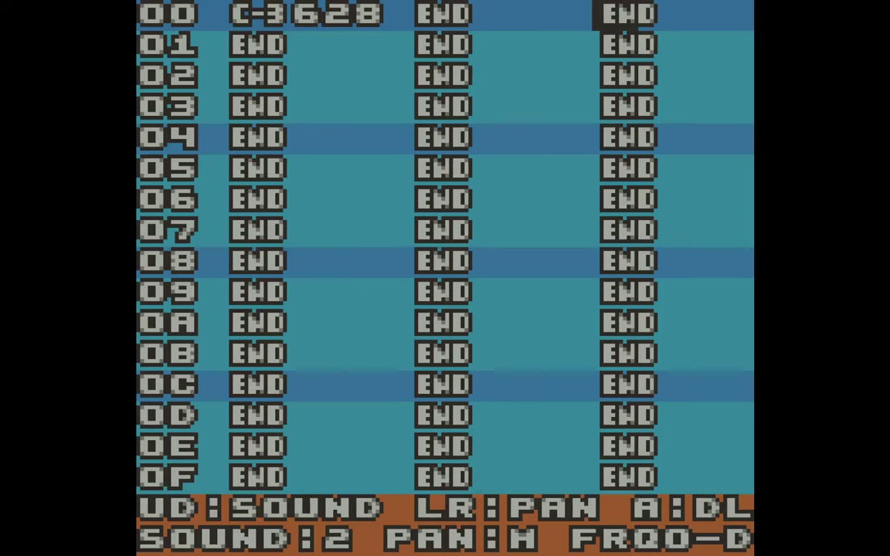
{"action": "key", "text": "Down"}
{"action": "key", "text": "Down"}
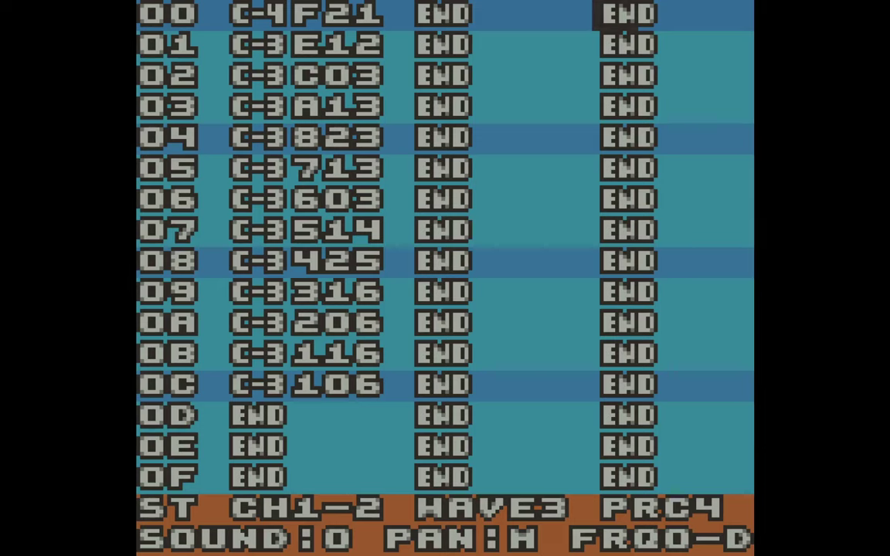
Step: Examine the CH1-2 parameter fields on row 00 of sound 0 for comparison with the PRC4 column
{"action": "key", "text": "Right"}
{"action": "key", "text": "Left"}
{"action": "key", "text": "Left"}
{"action": "key", "text": "Left"}
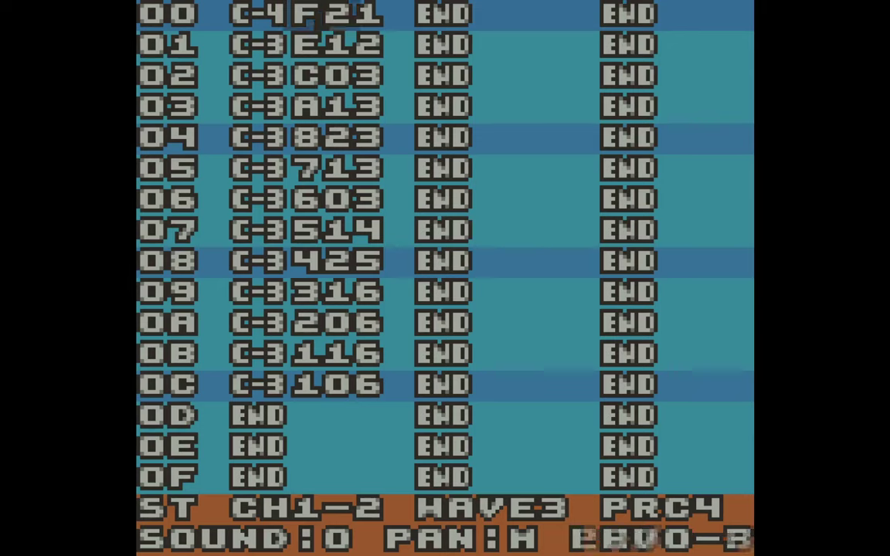
{"action": "key", "text": "Right"}
{"action": "key", "text": "Right"}
{"action": "key", "text": "Right"}
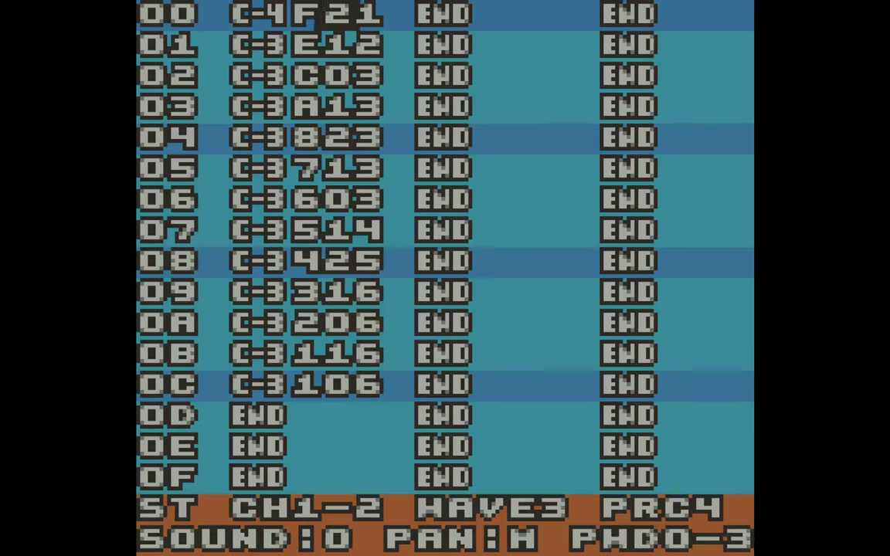
Step: Step through the PRC4 column's frequency, divider, level and time fields on row 00 to examine their value ranges
{"action": "key", "text": "Right"}
{"action": "key", "text": "Right"}
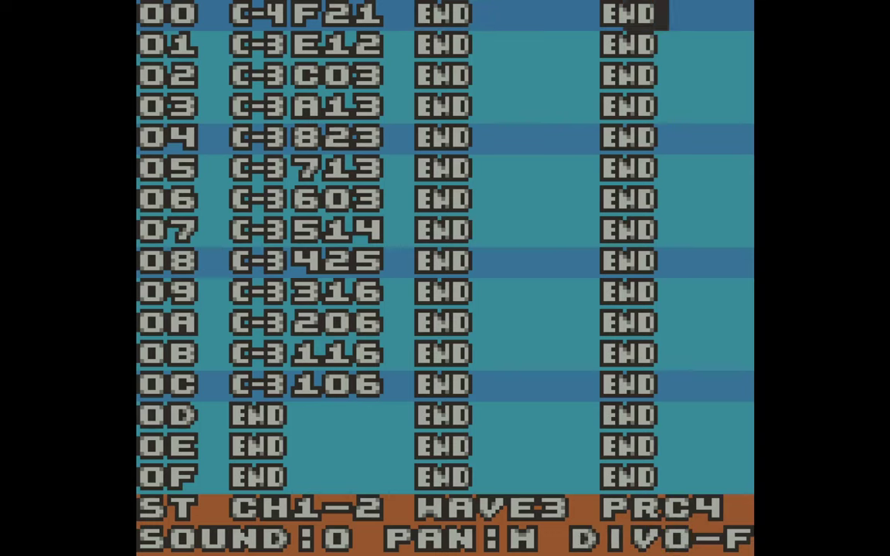
{"action": "key", "text": "Left"}
{"action": "key", "text": "Right"}
{"action": "key", "text": "Right"}
{"action": "key", "text": "Right"}
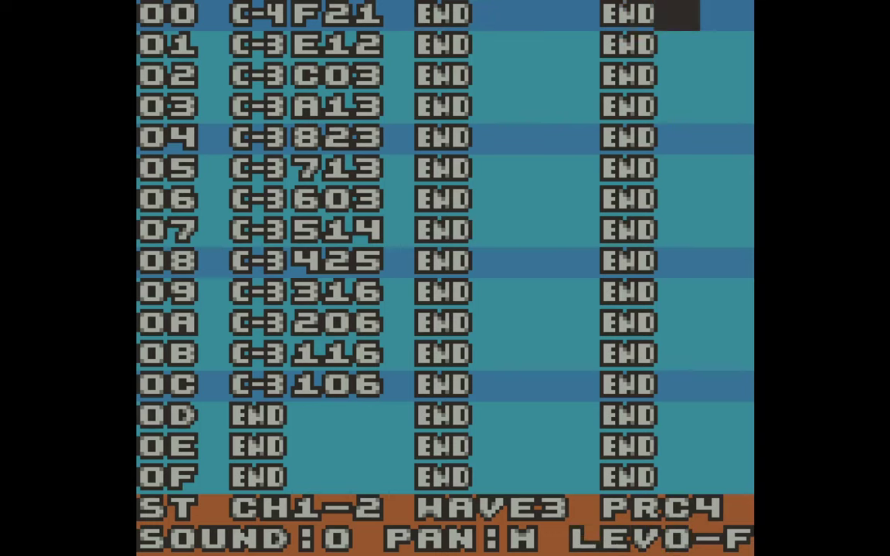
{"action": "key", "text": "Left"}
{"action": "key", "text": "Left"}
{"action": "key", "text": "Left"}
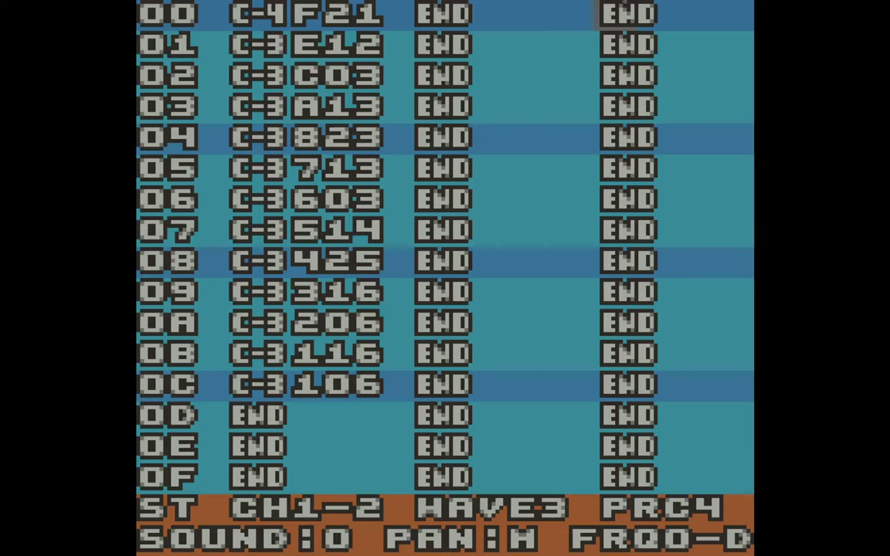
{"action": "key", "text": "Right"}
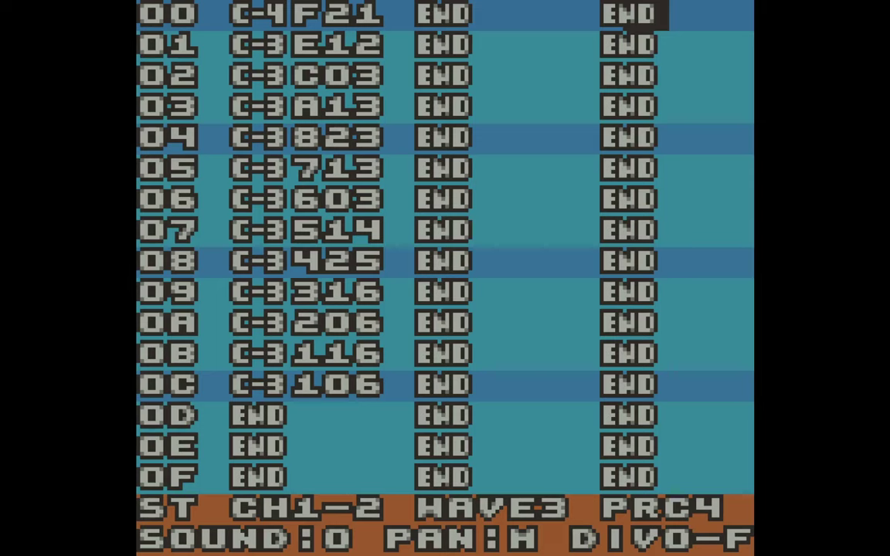
{"action": "key", "text": "Right"}
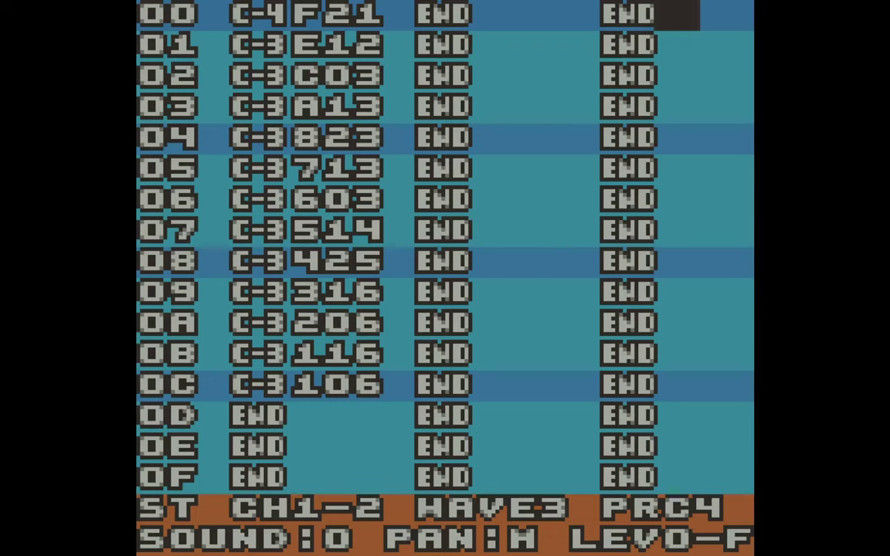
{"action": "key", "text": "Right"}
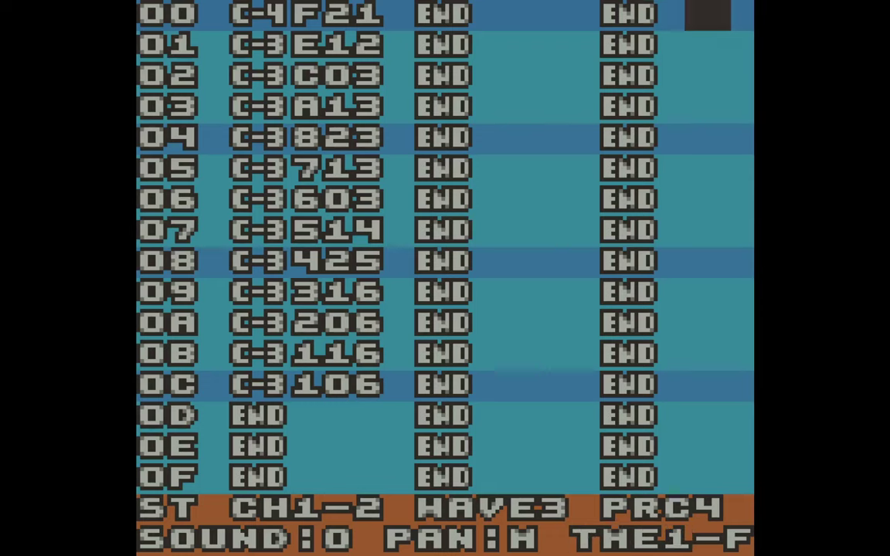
{"action": "key", "text": "Left"}
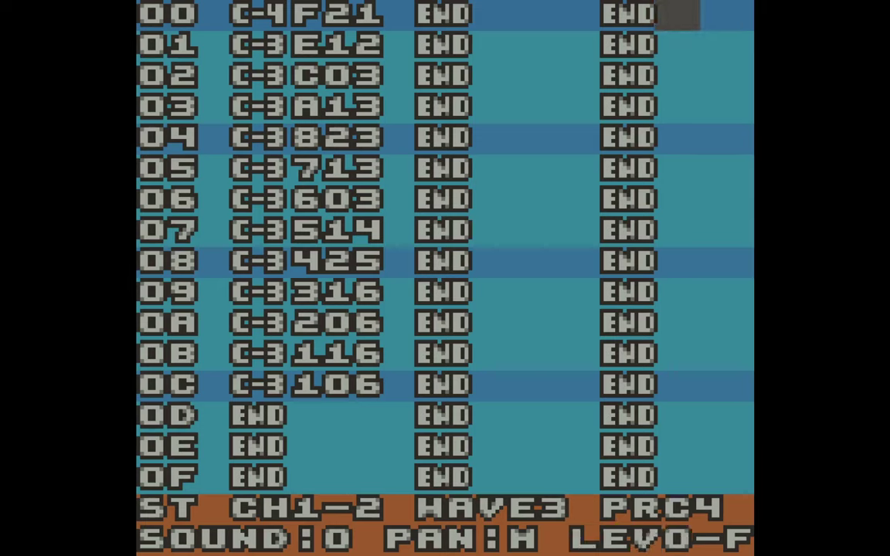
{"action": "key", "text": "Left"}
{"action": "key", "text": "Left"}
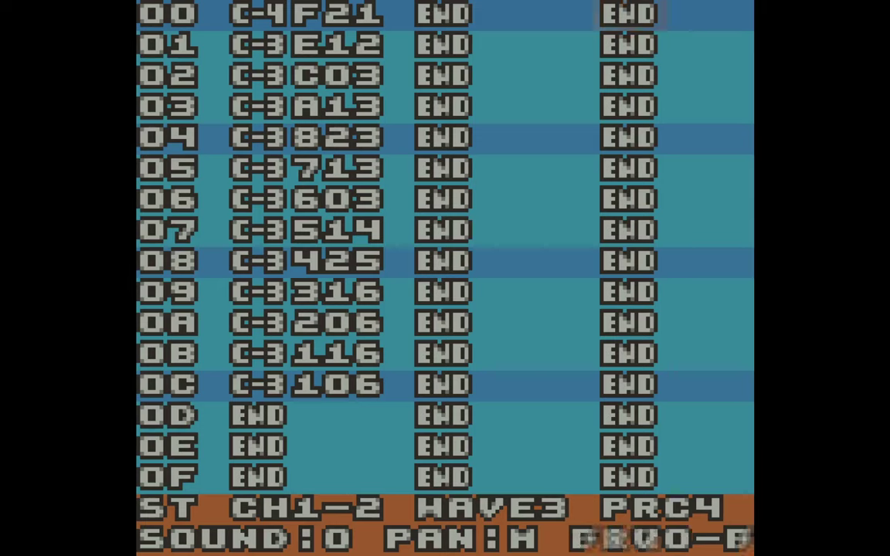
{"action": "key", "text": "Right"}
{"action": "key", "text": "Left"}
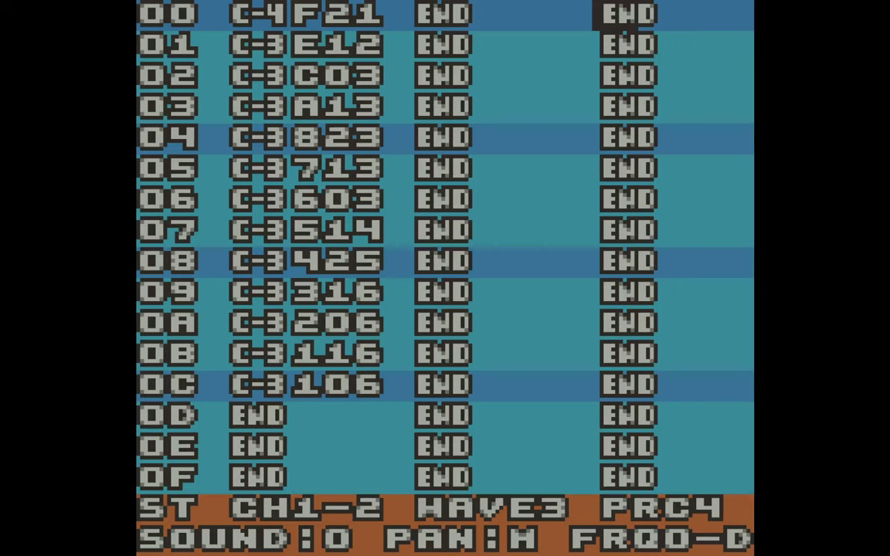
Step: Create a PRC4 entry on row 00 of sound 0 with frequency 0, divider 0, level F and time F
{"action": "key", "text": "z"}
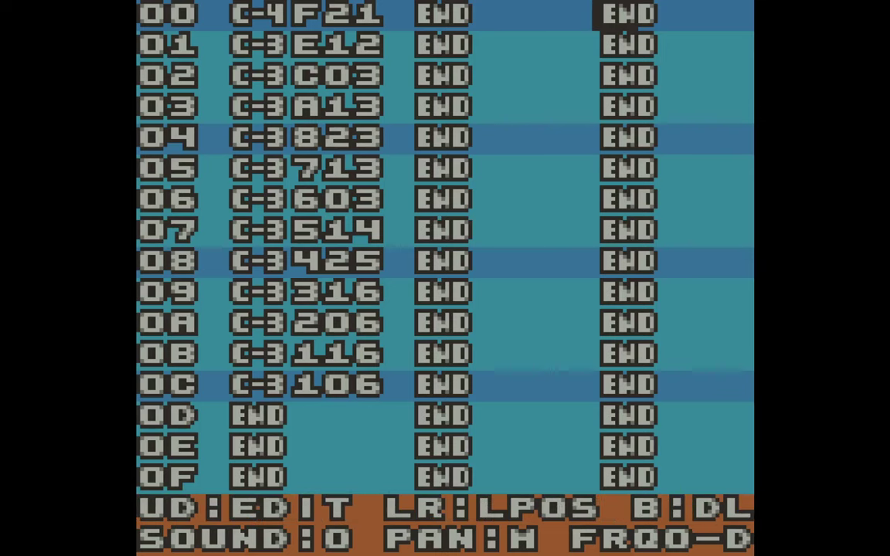
{"action": "key", "text": "Up"}
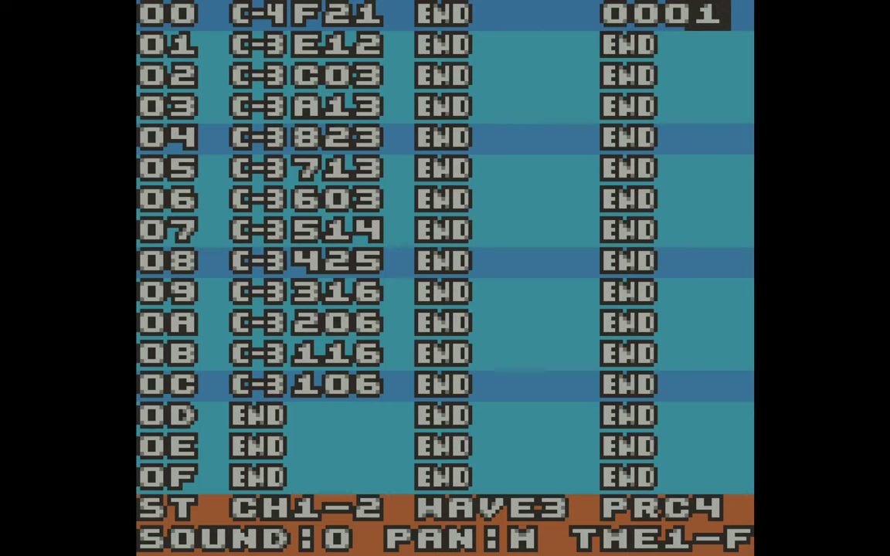
{"action": "key", "text": "Down"}
{"action": "key", "text": "Left"}
{"action": "key", "text": "Left"}
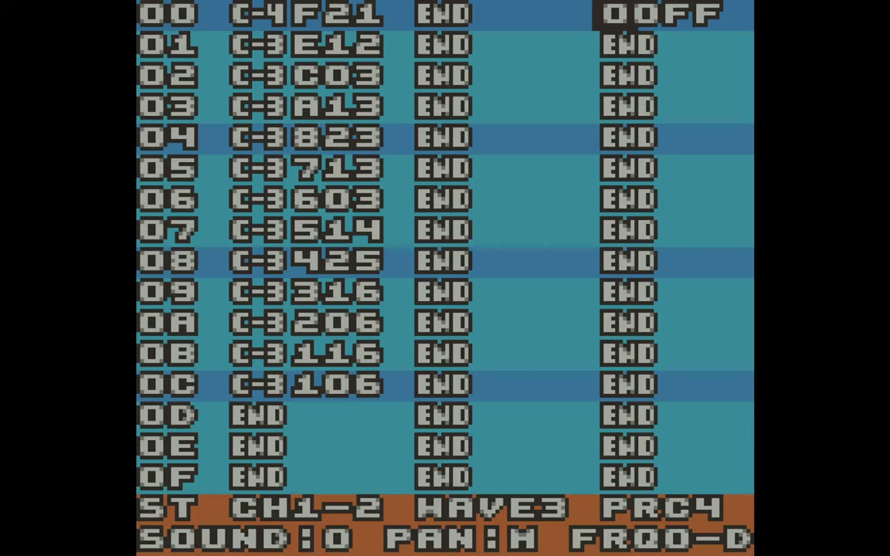
{"action": "key", "text": "z"}
{"action": "key", "text": "Right"}
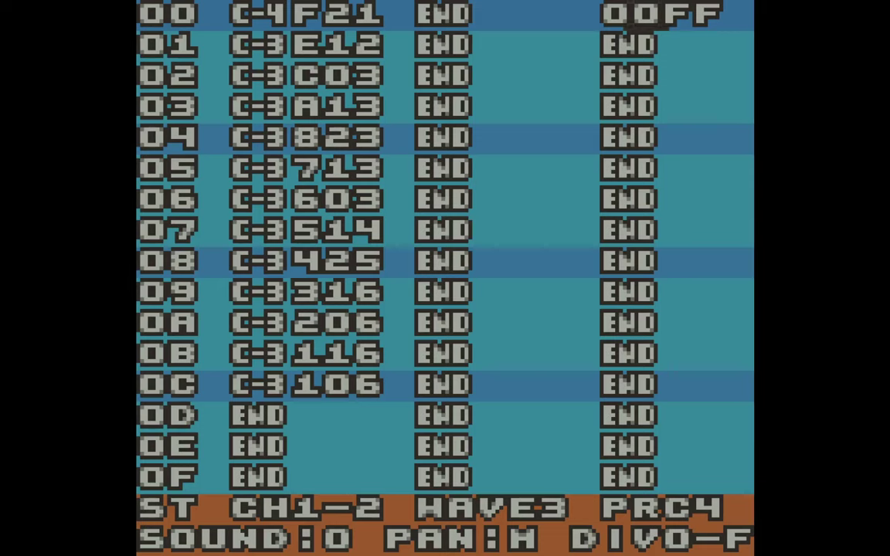
{"action": "key", "text": "Left"}
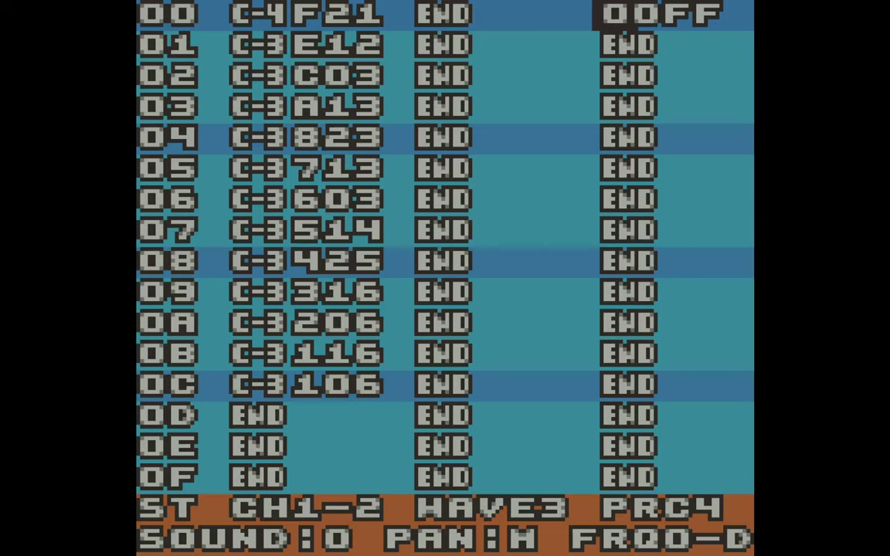